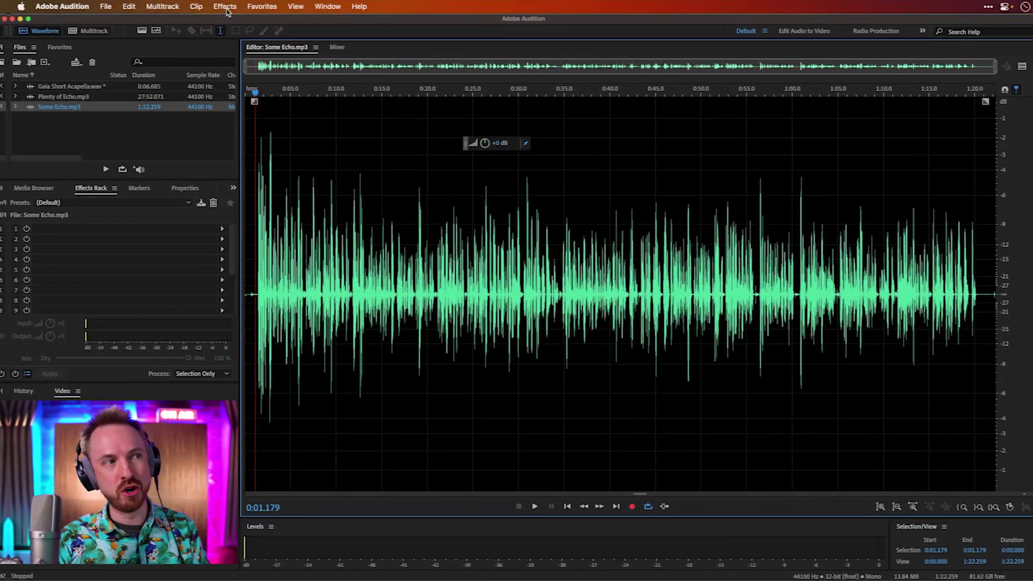
Open the Waves Clarity Vx DeReverb effect on Some Echo.mp3.
click(217, 6)
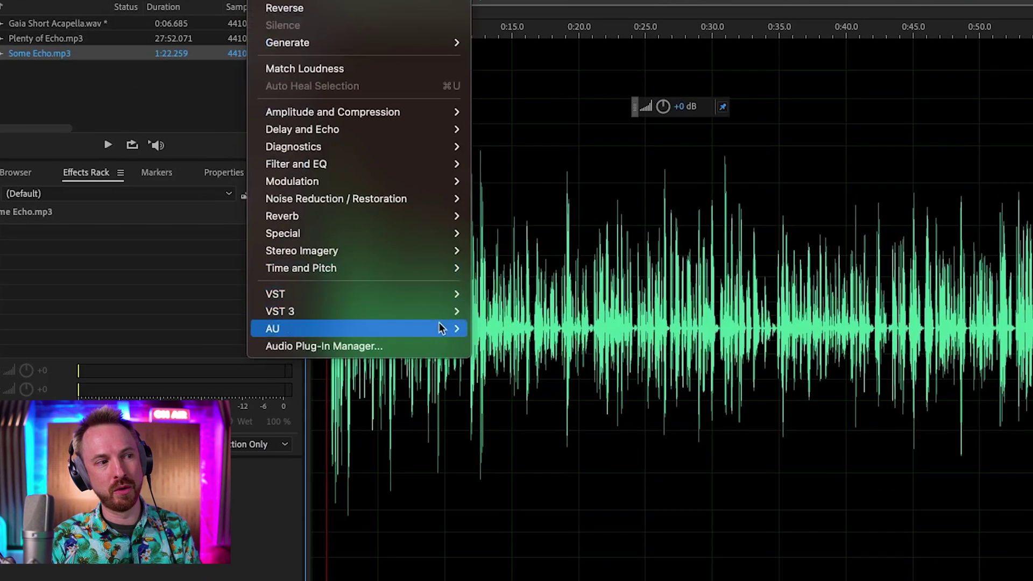
mouse_move(326, 294)
mouse_move(358, 293)
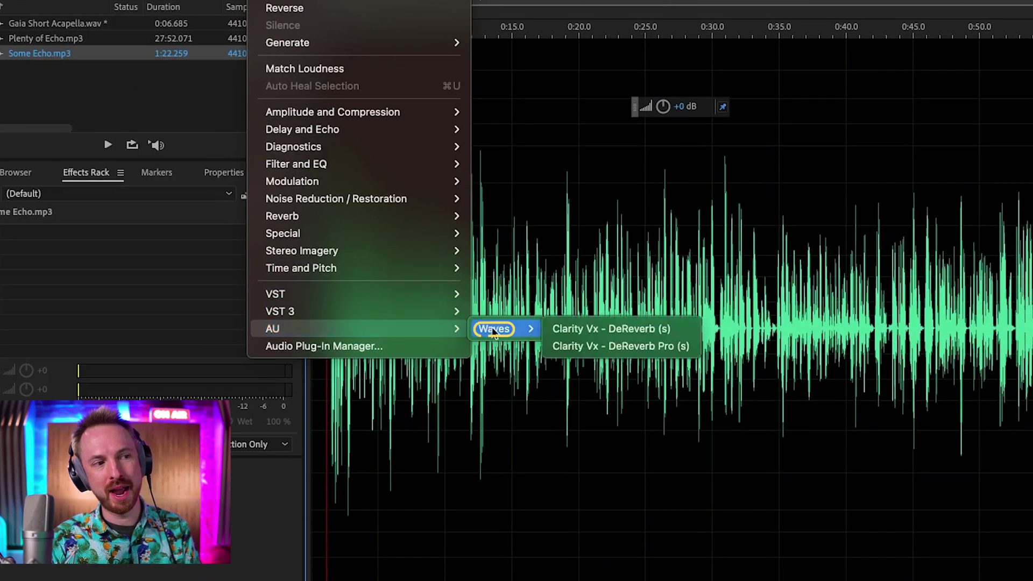
click(563, 328)
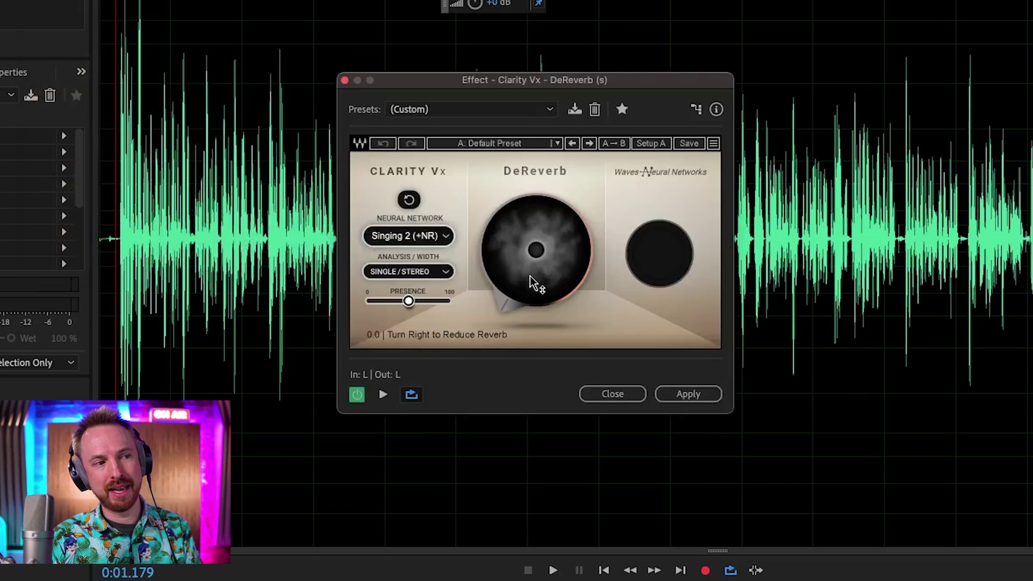
Load the (Default) preset and set the analysis width to Single/Mono.
click(484, 109)
click(482, 127)
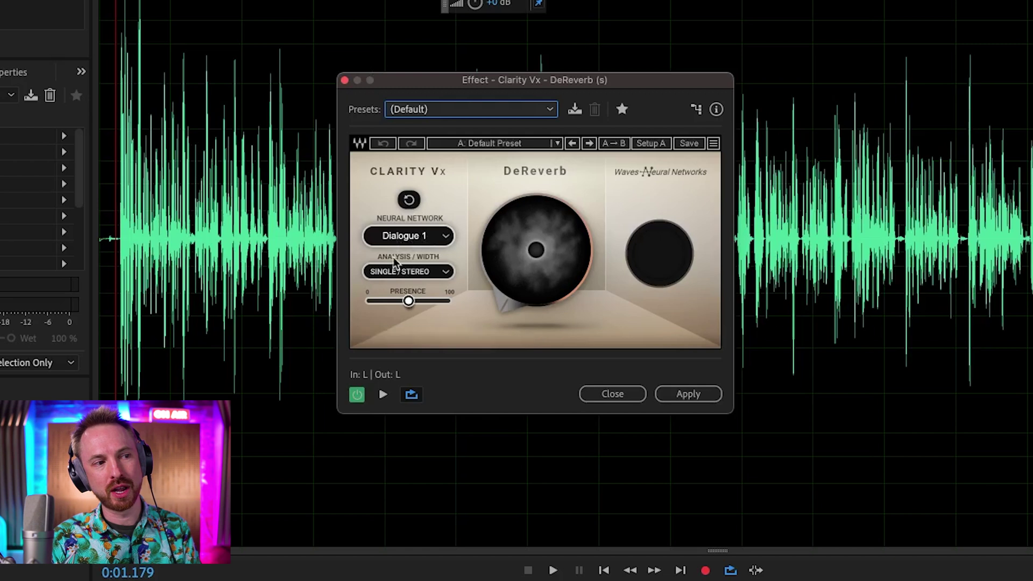
click(411, 273)
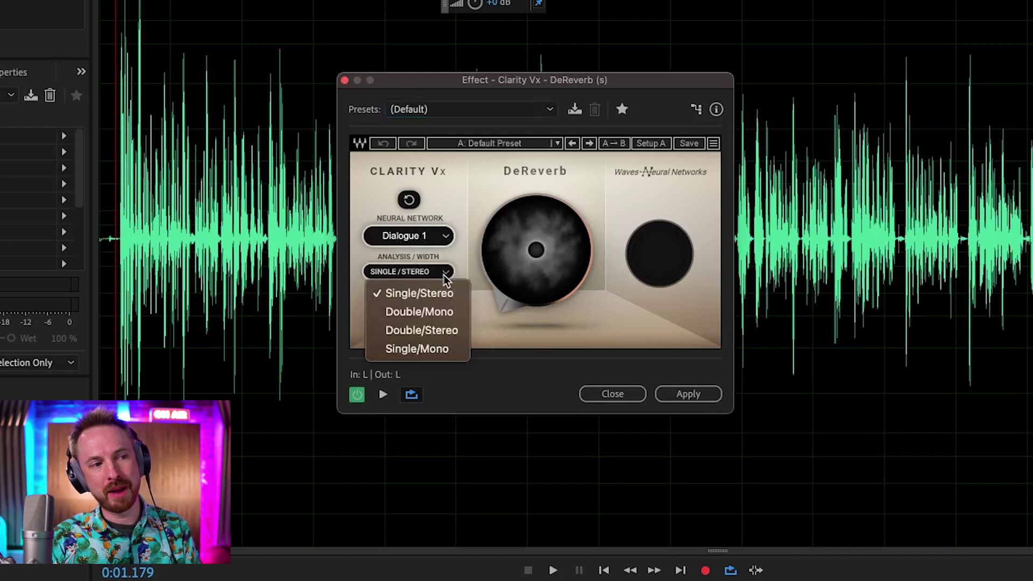
click(439, 345)
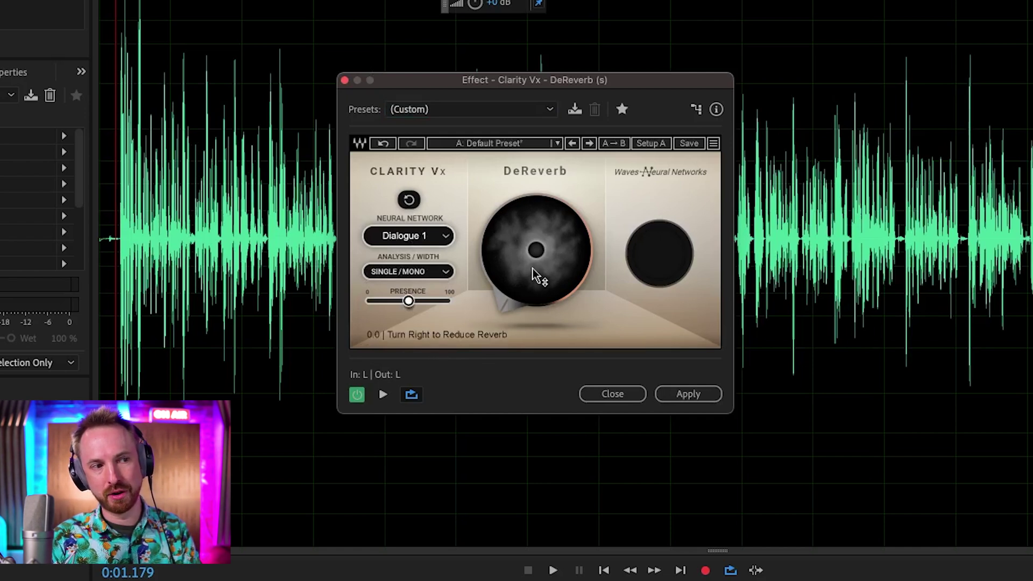
mouse_move(535, 275)
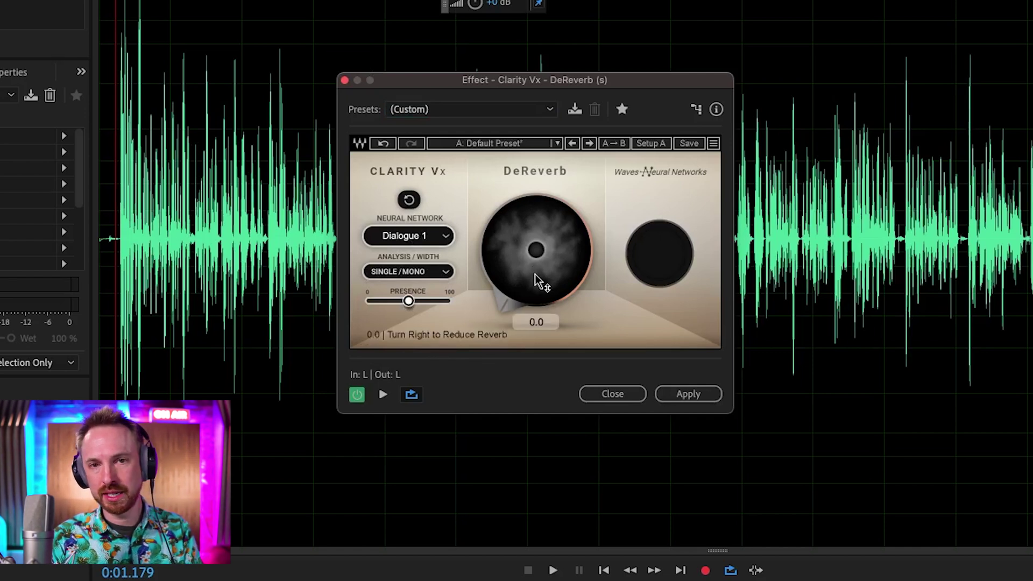
Raise DeReverb reduction to about 70, preview the echo removal, then turn it back down.
drag(536, 283, 537, 227)
key(space)
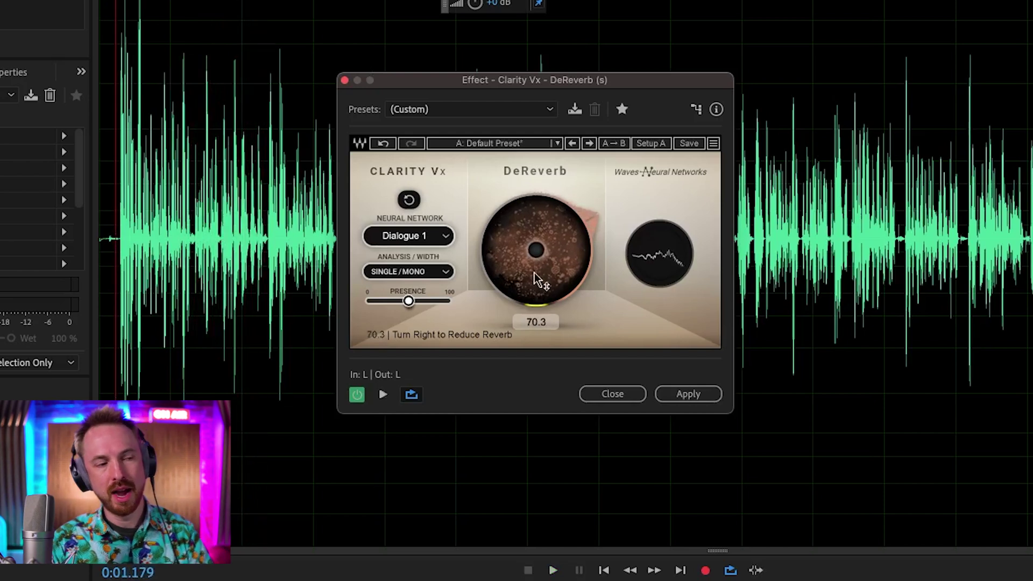
key(space)
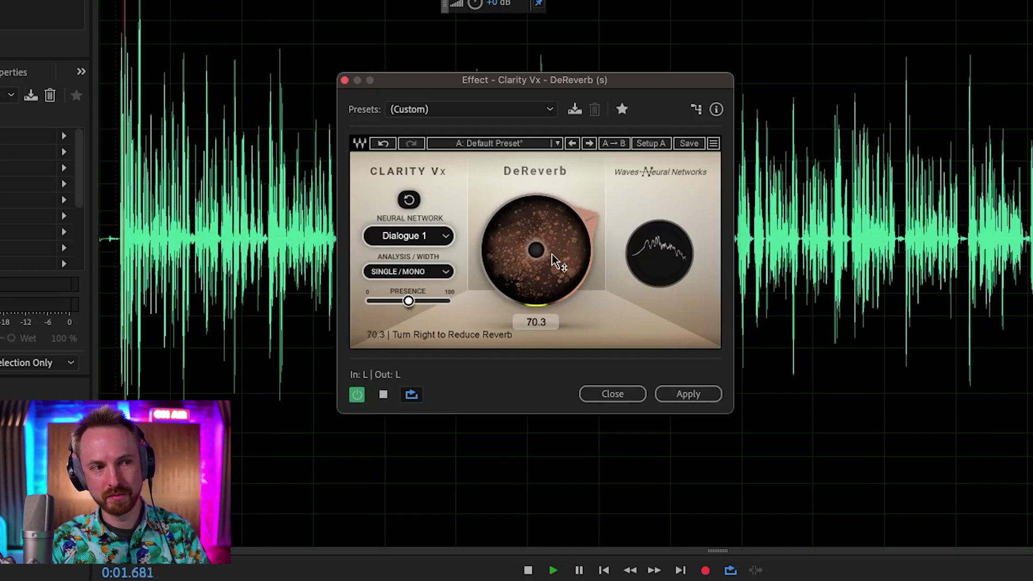
drag(542, 277, 542, 274)
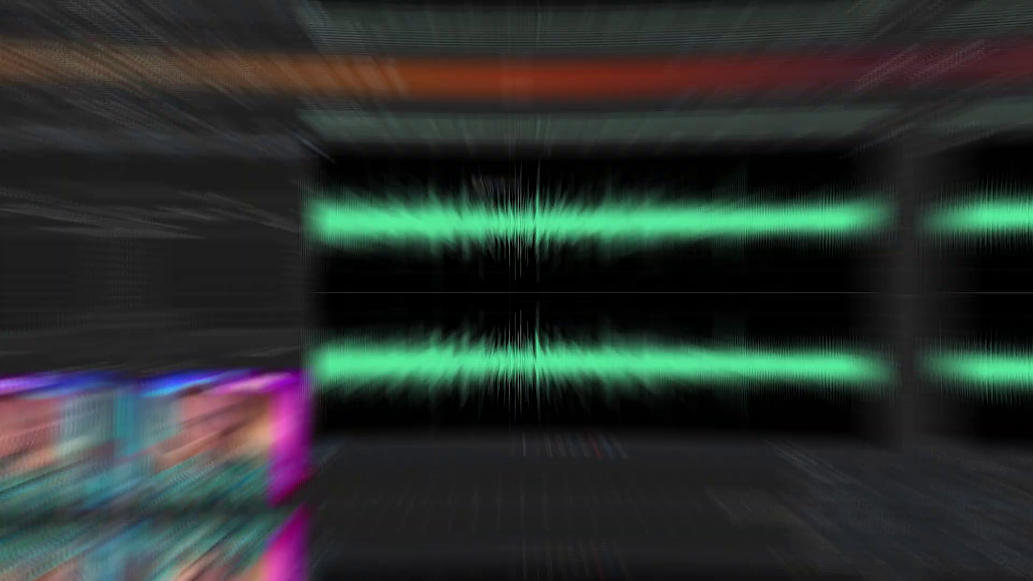
Play back the stereo Plenty of Echo.mp3, then load Waves Clarity Vx DeReverb on it.
key(space)
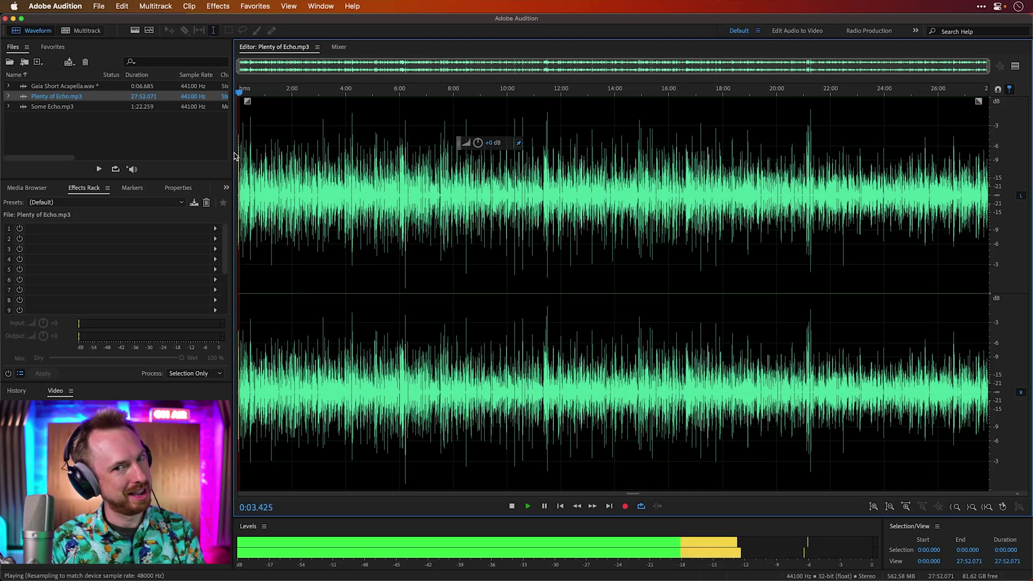
key(space)
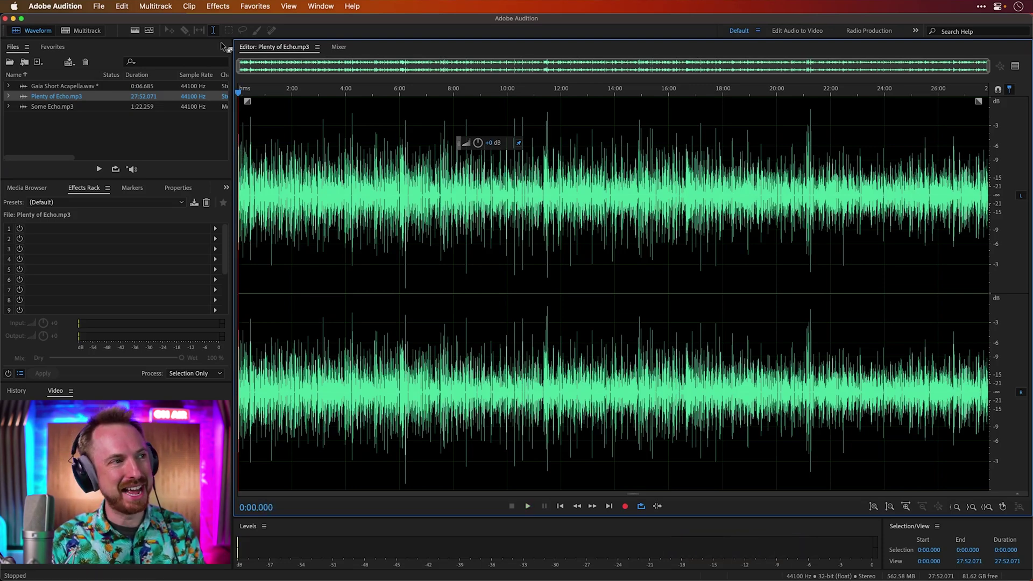
click(218, 6)
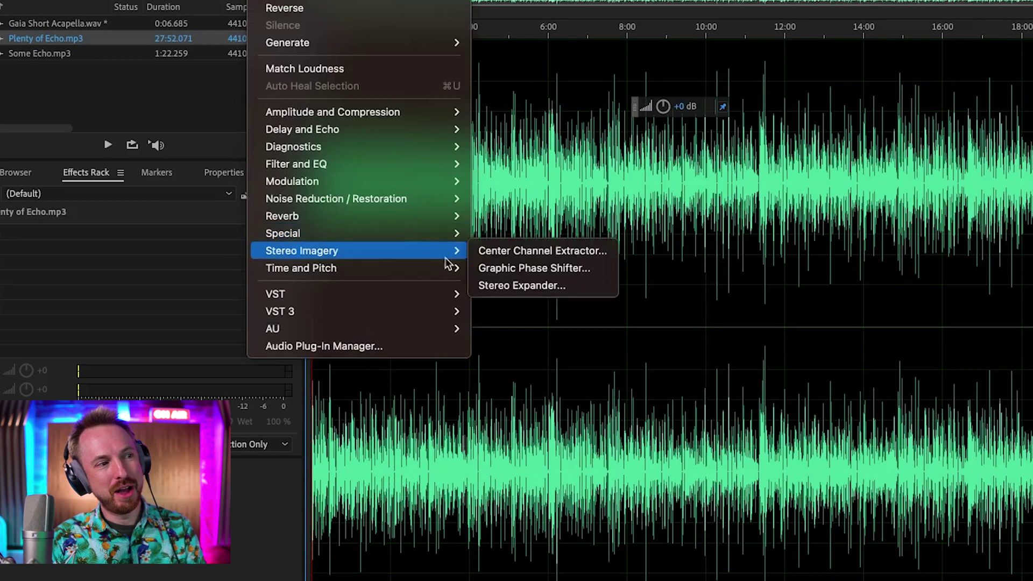
mouse_move(461, 327)
mouse_move(505, 329)
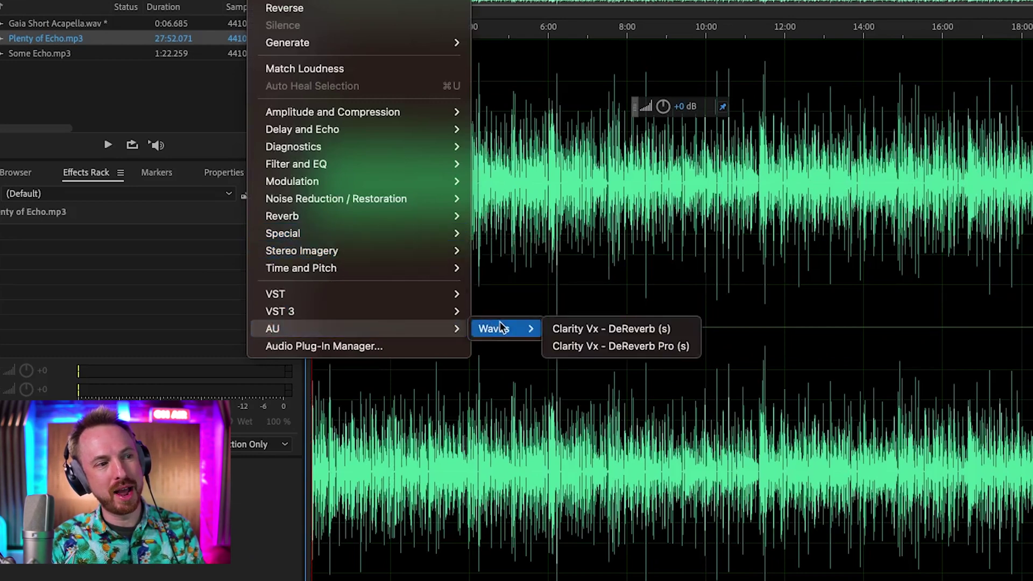
click(559, 329)
Reset DeReverb to the (Default) preset and preview reverb reduction at about 35.
click(445, 108)
click(443, 129)
key(space)
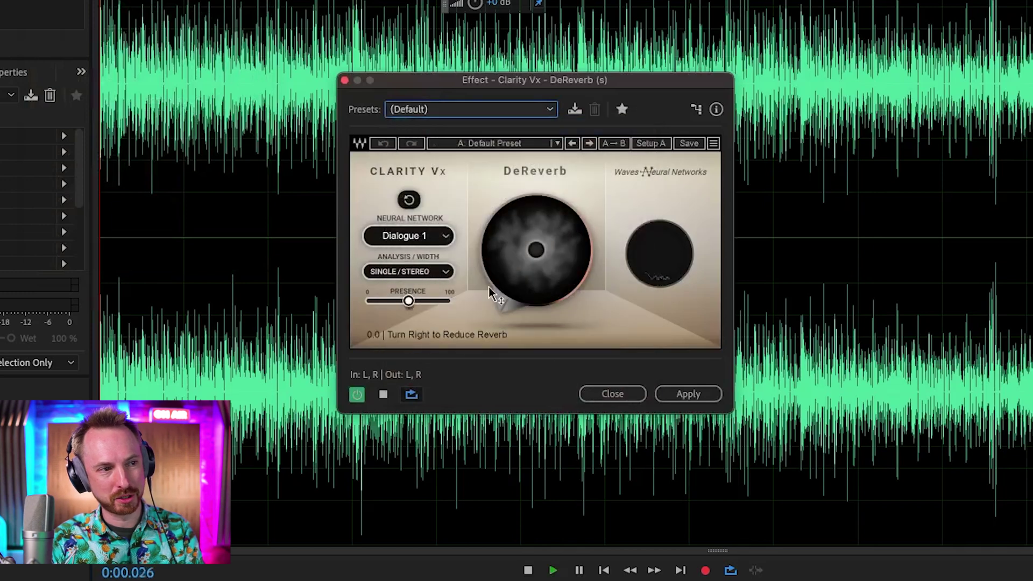
drag(515, 271, 502, 240)
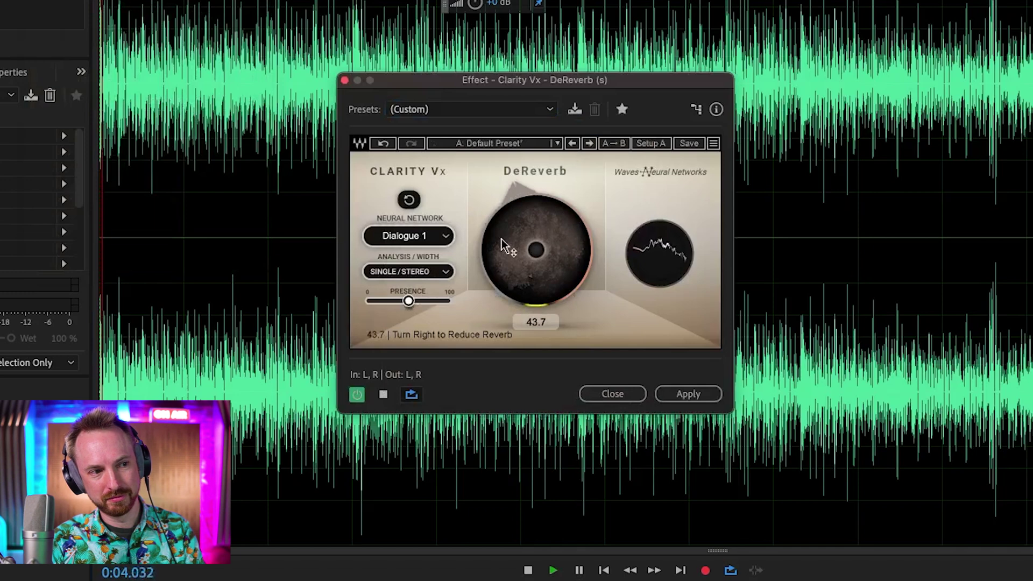
key(space)
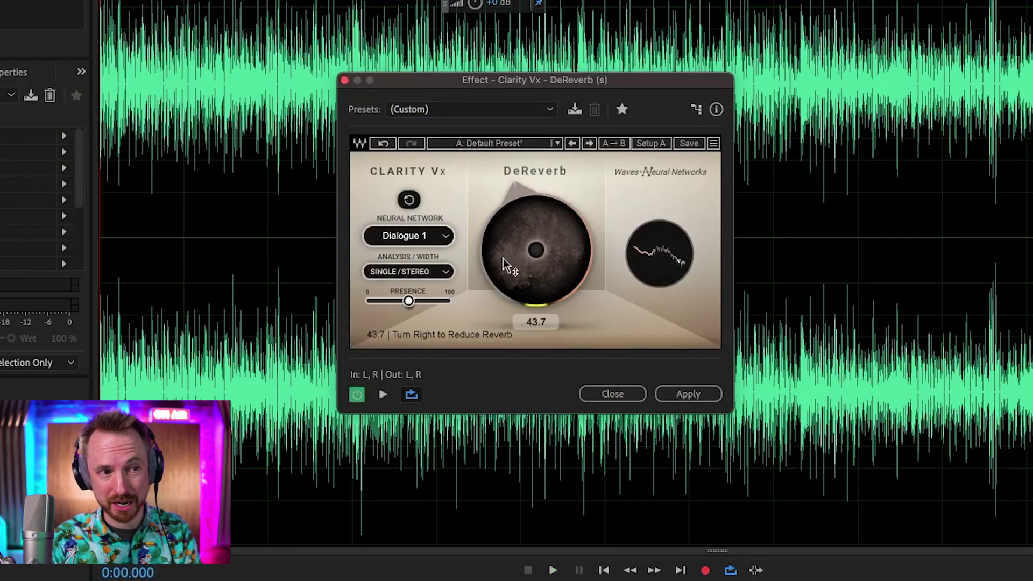
Preview a much stronger reduction, then settle the reduction back around 33.6.
drag(548, 287, 549, 229)
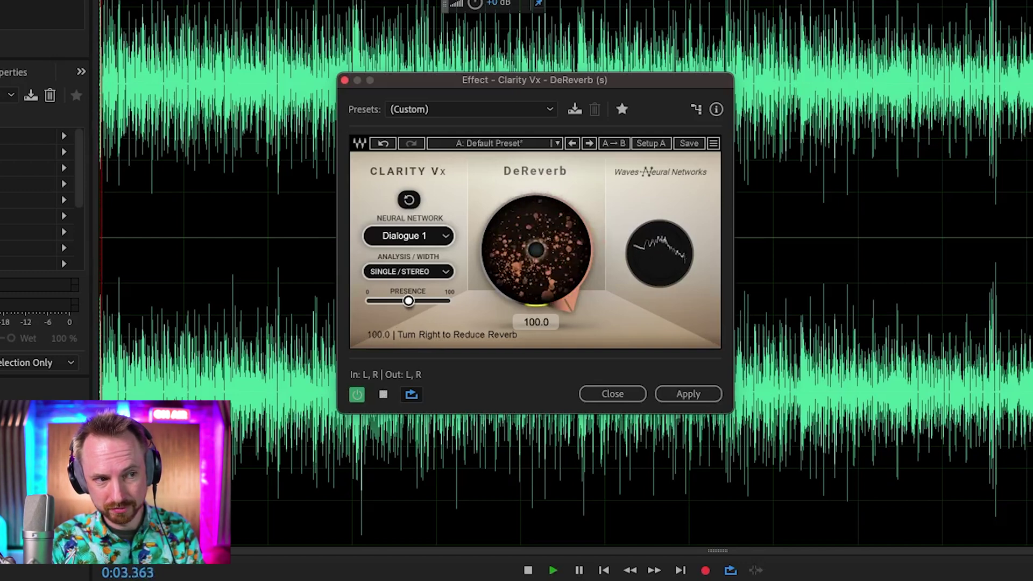
key(space)
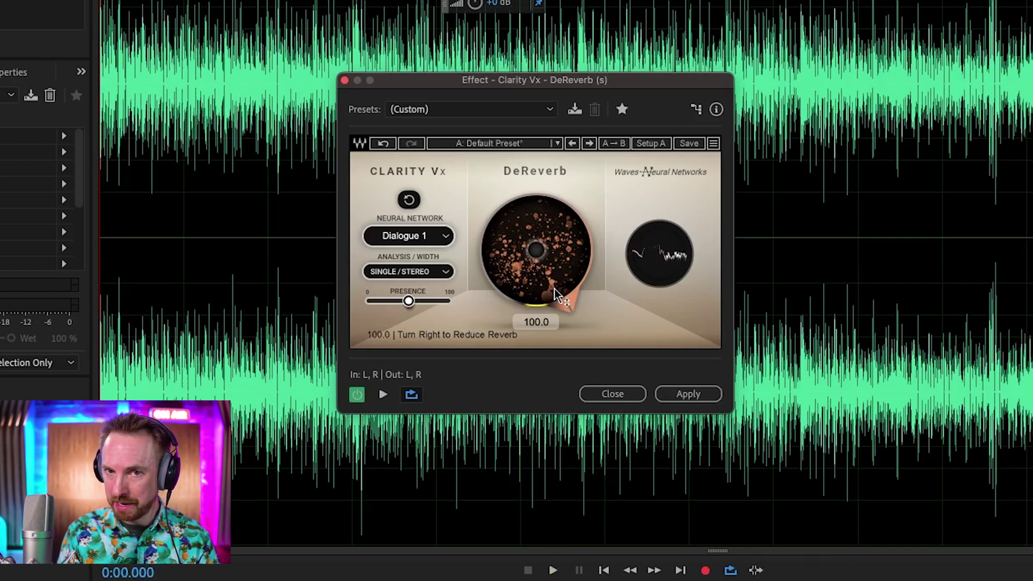
drag(557, 281, 556, 350)
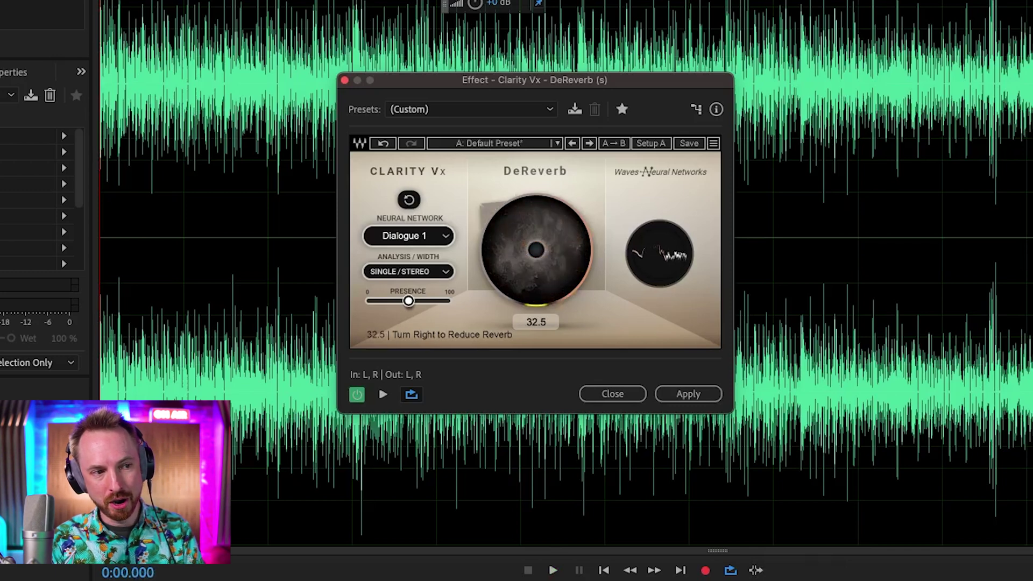
key(space)
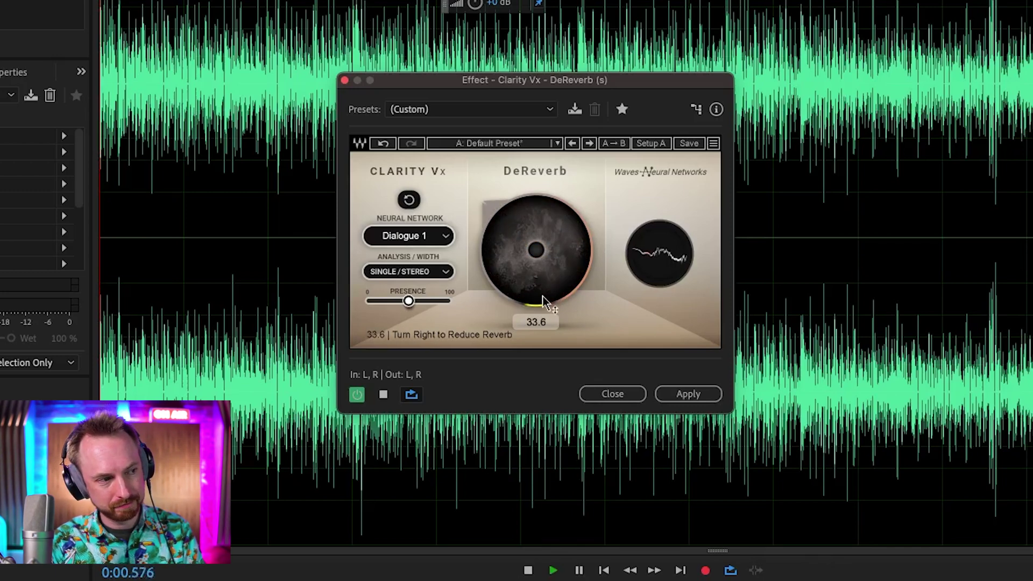
key(space)
Set DeReverb analysis width to Single/Mono and preview the result.
click(447, 273)
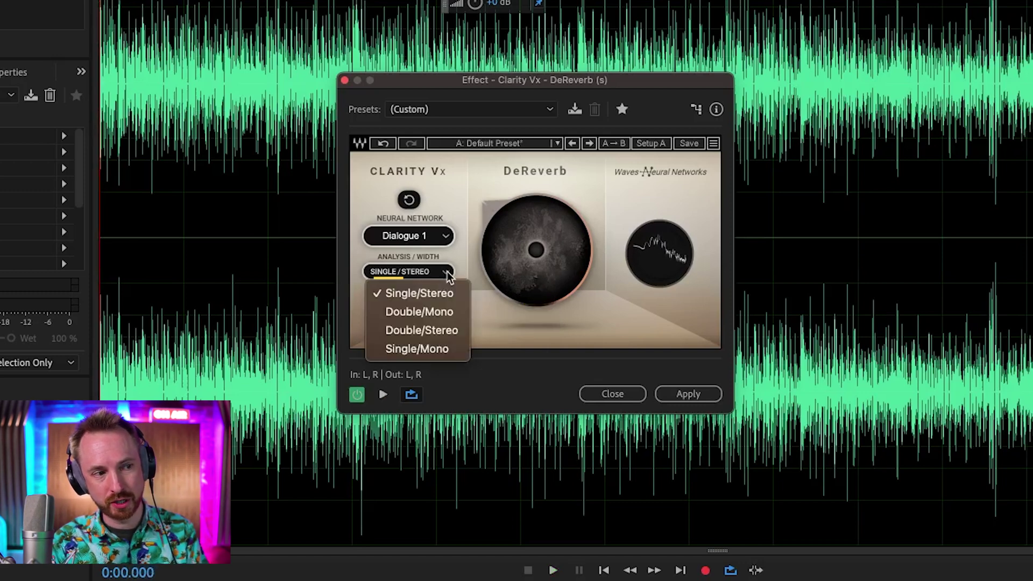
click(439, 353)
key(space)
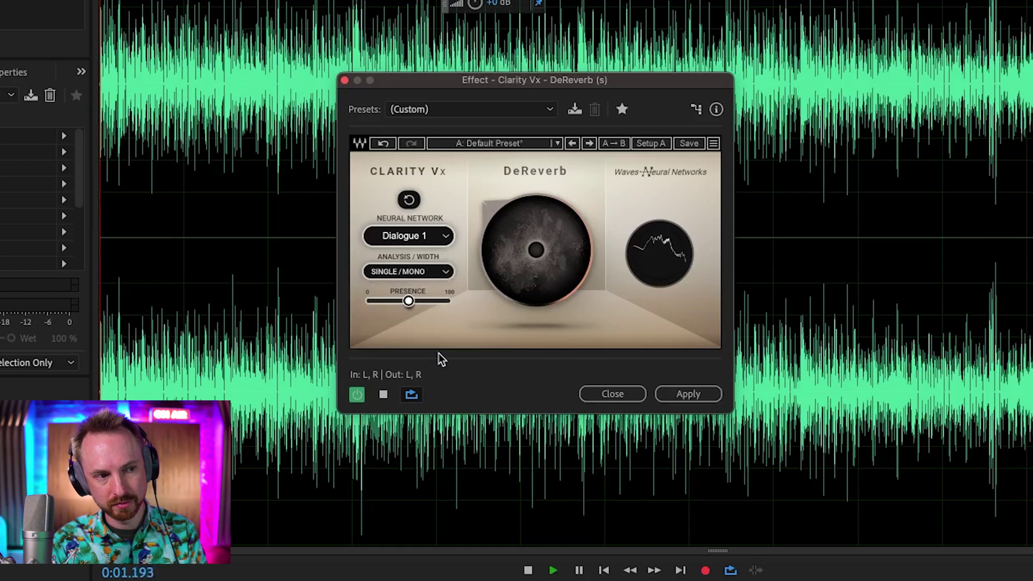
key(space)
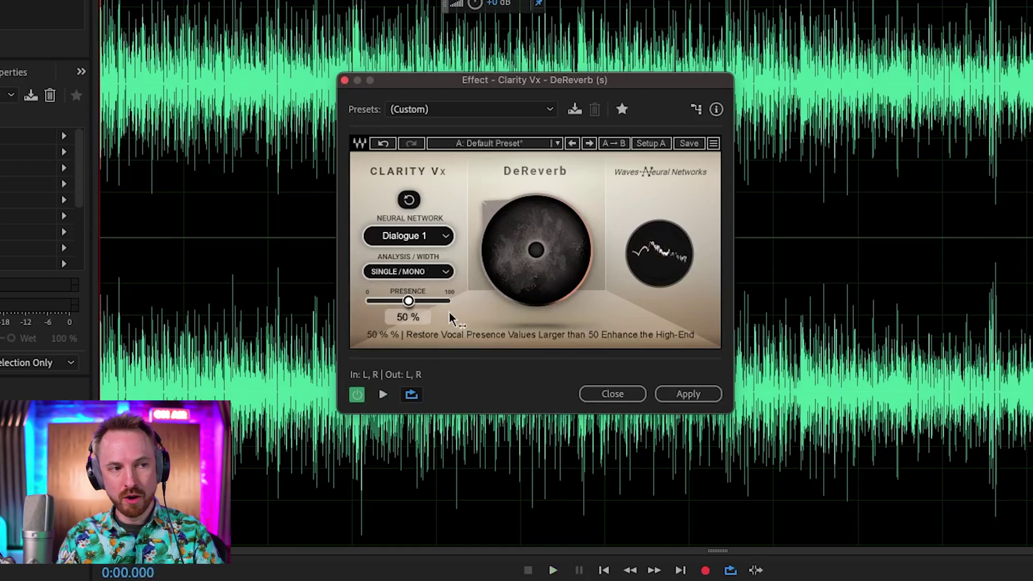
Nudge reverb reduction up to about 39.4 while previewing.
mouse_move(535, 281)
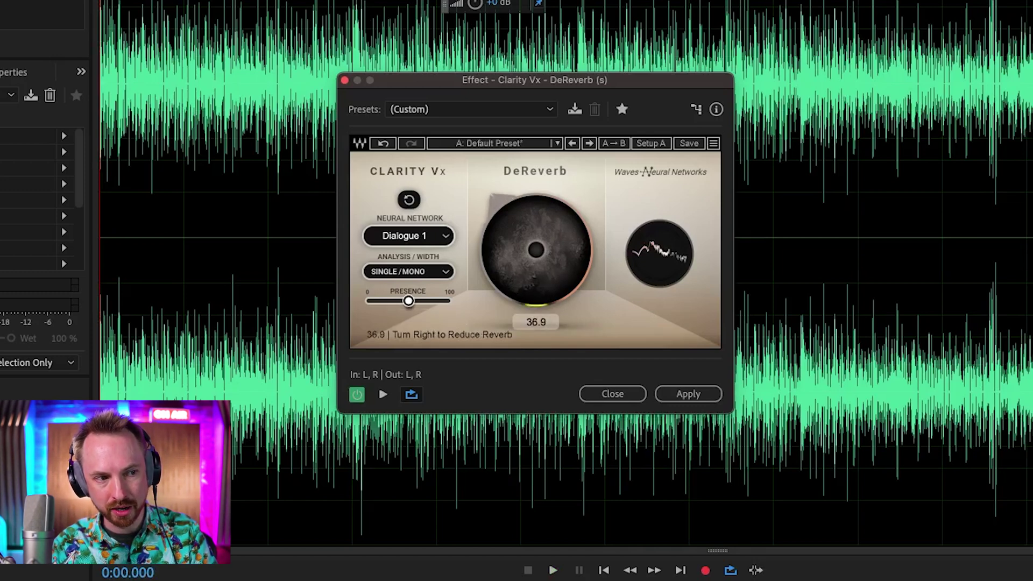
scroll(518, 279, up, 3)
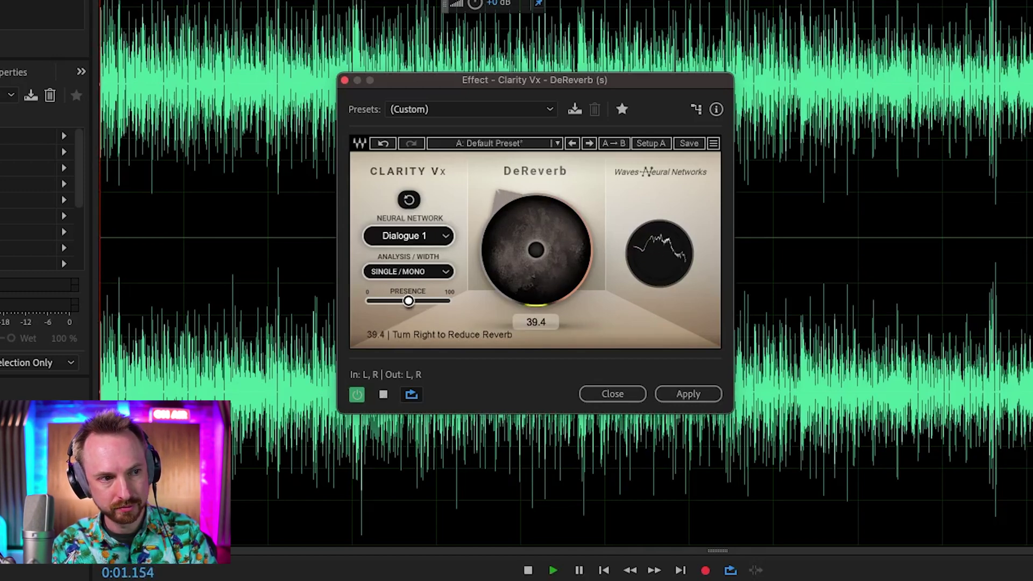
key(space)
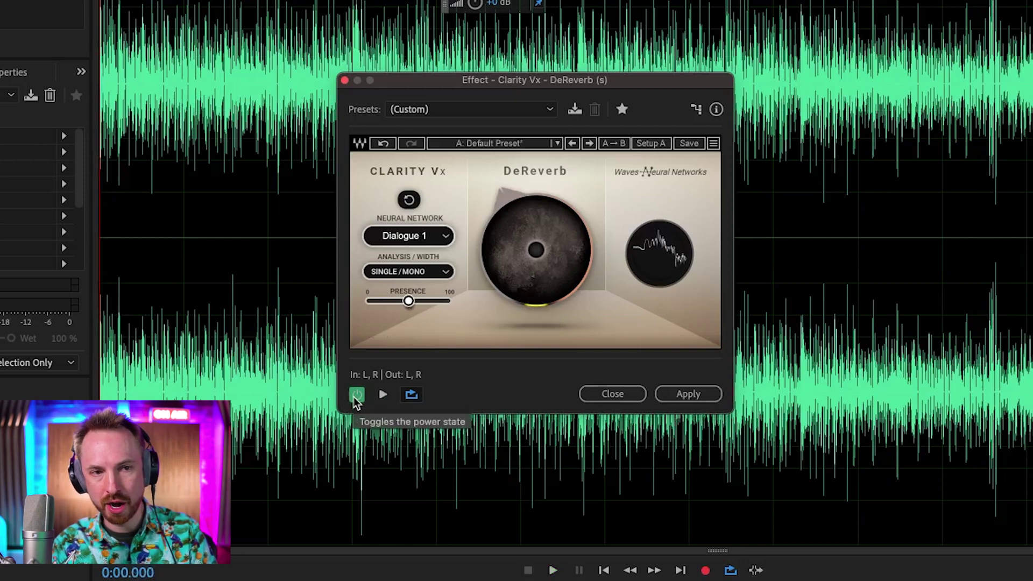
key(space)
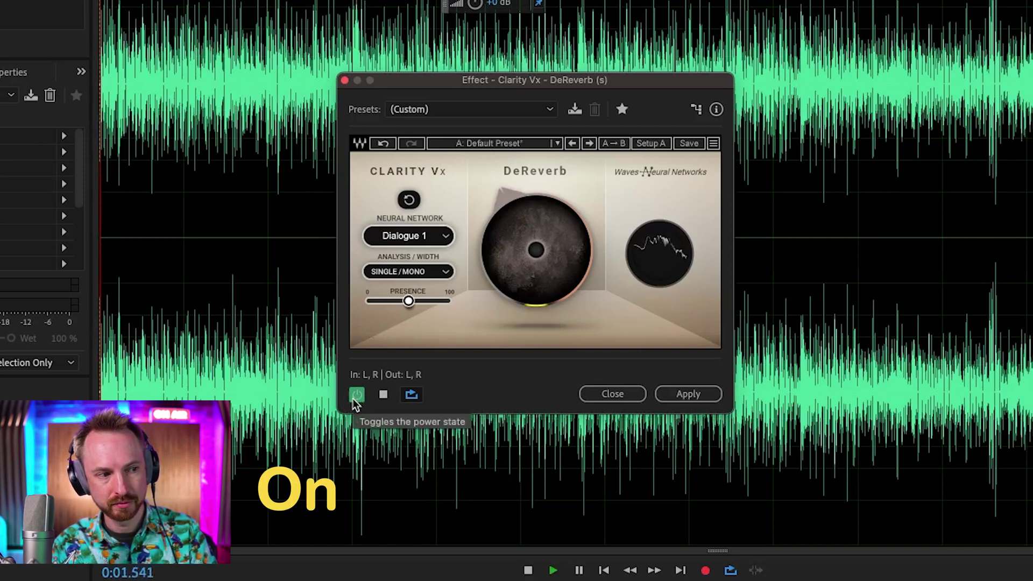
click(355, 401)
click(357, 395)
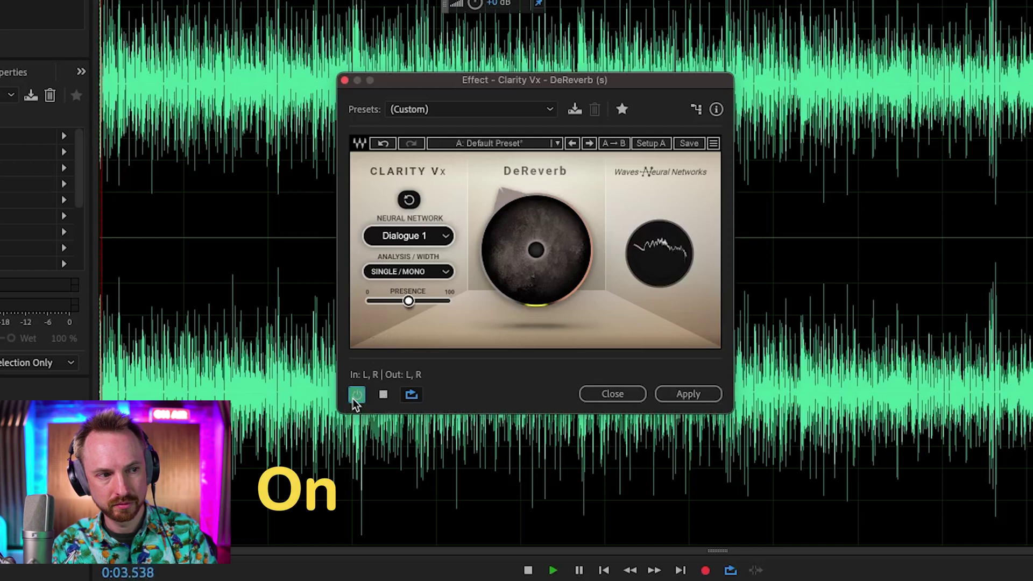
click(357, 396)
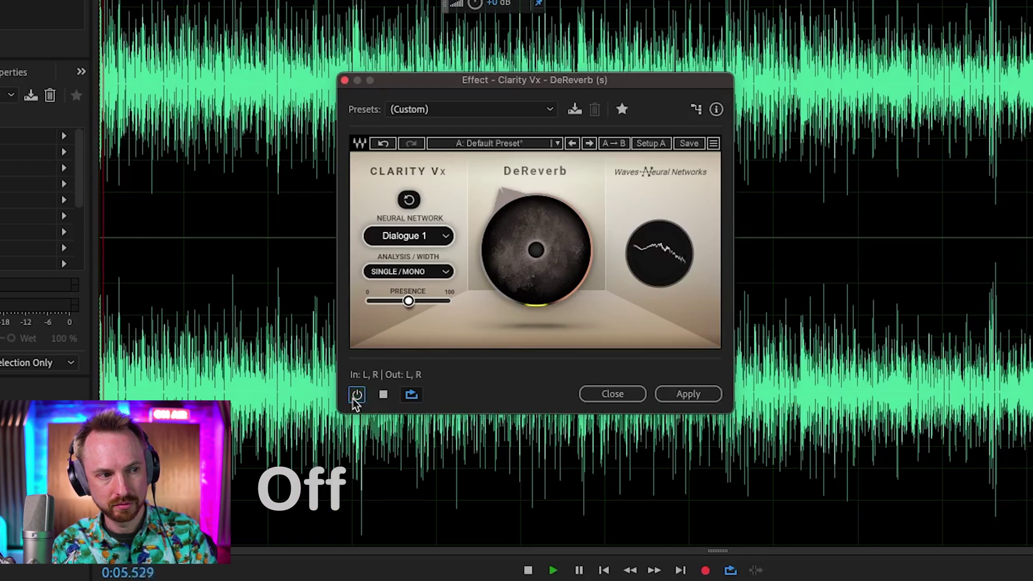
click(356, 395)
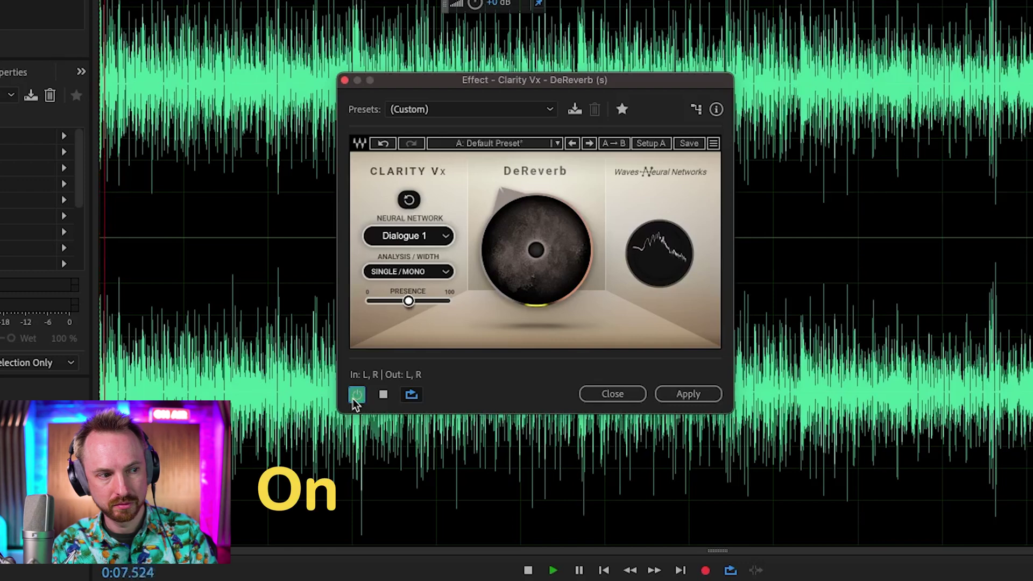
key(space)
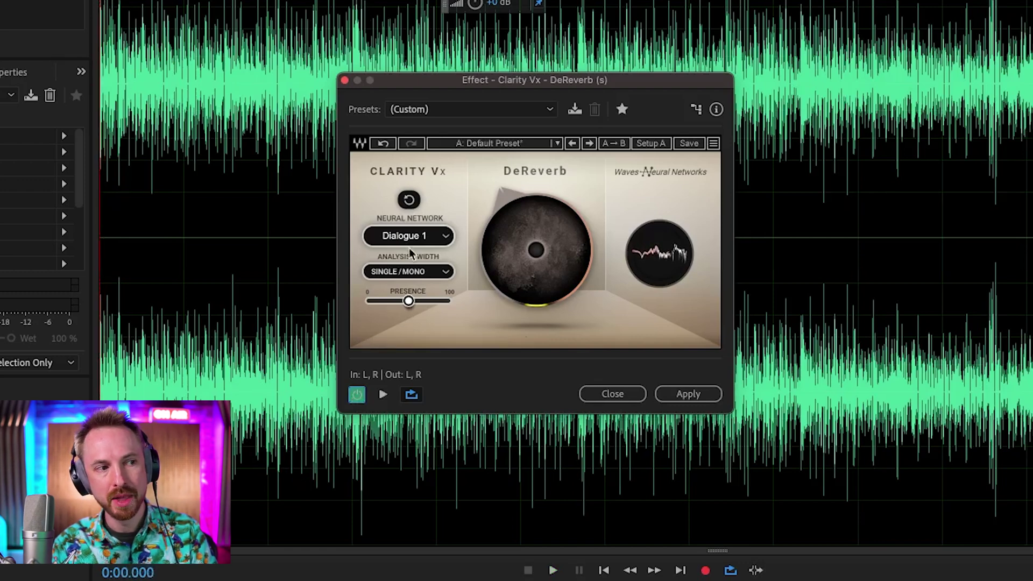
Switch the neural network to Dialogue 2, then Dialogue 3 (+NR), previewing each.
scroll(419, 240, down, 1)
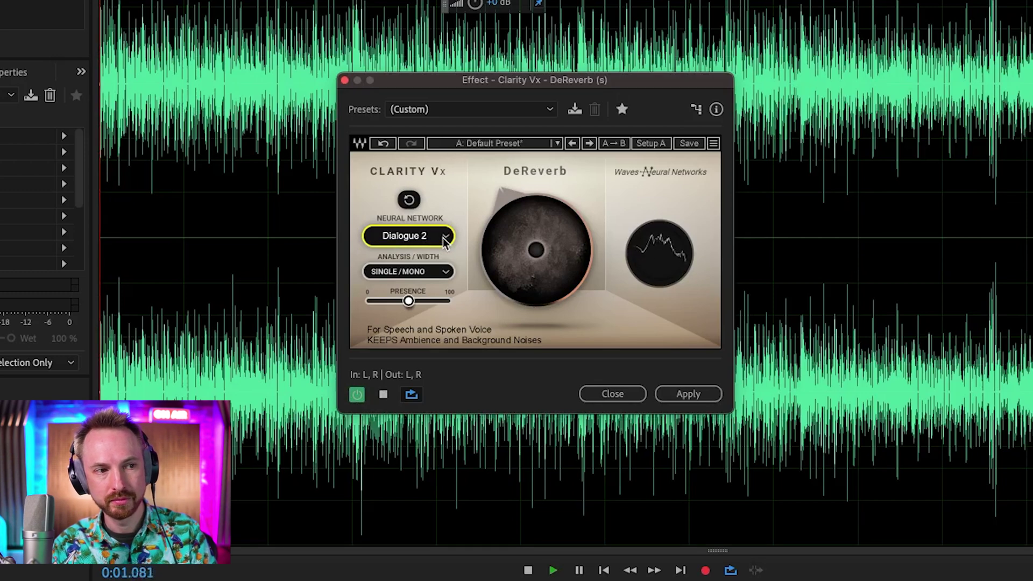
key(space)
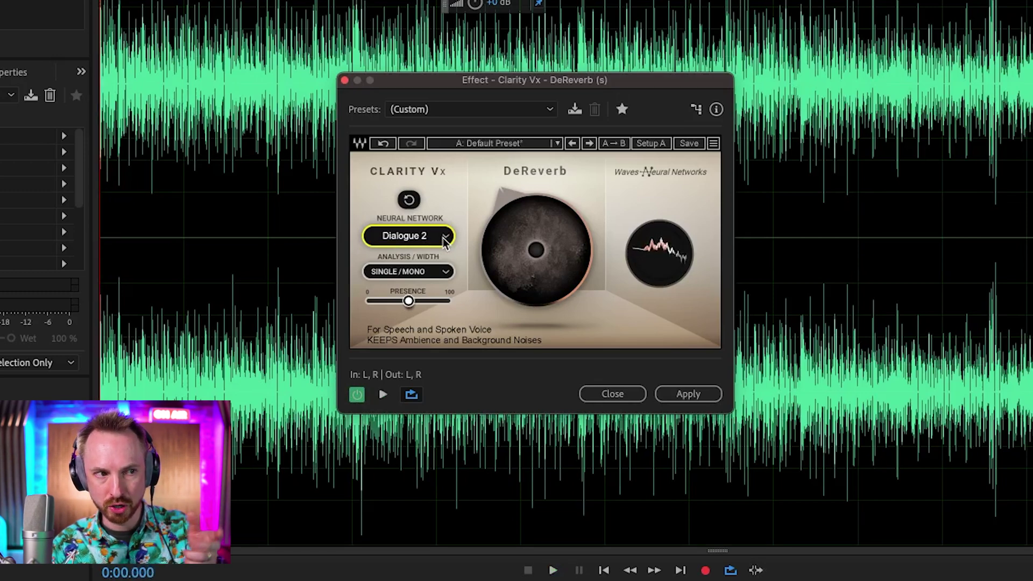
scroll(440, 243, down, 1)
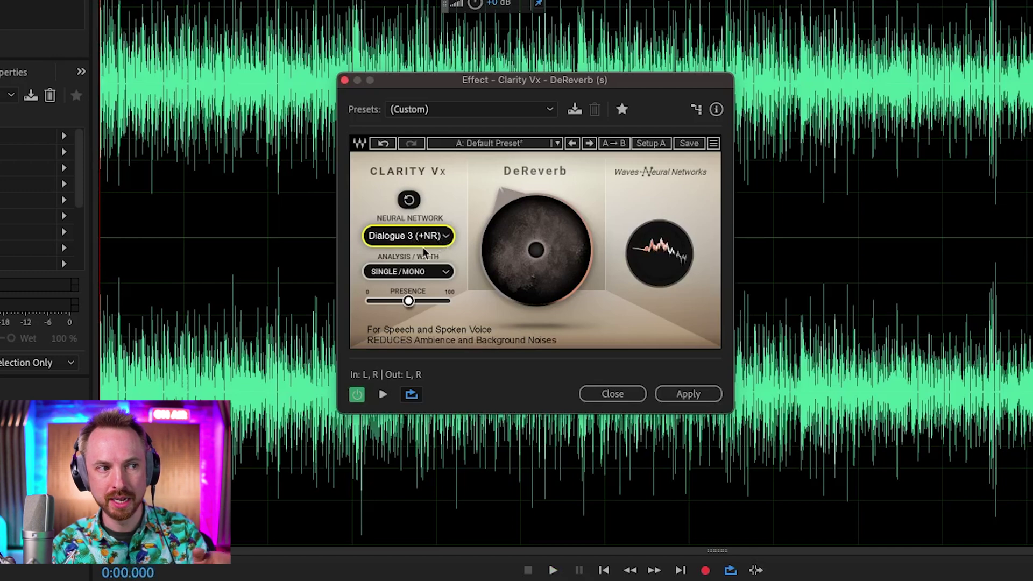
key(space)
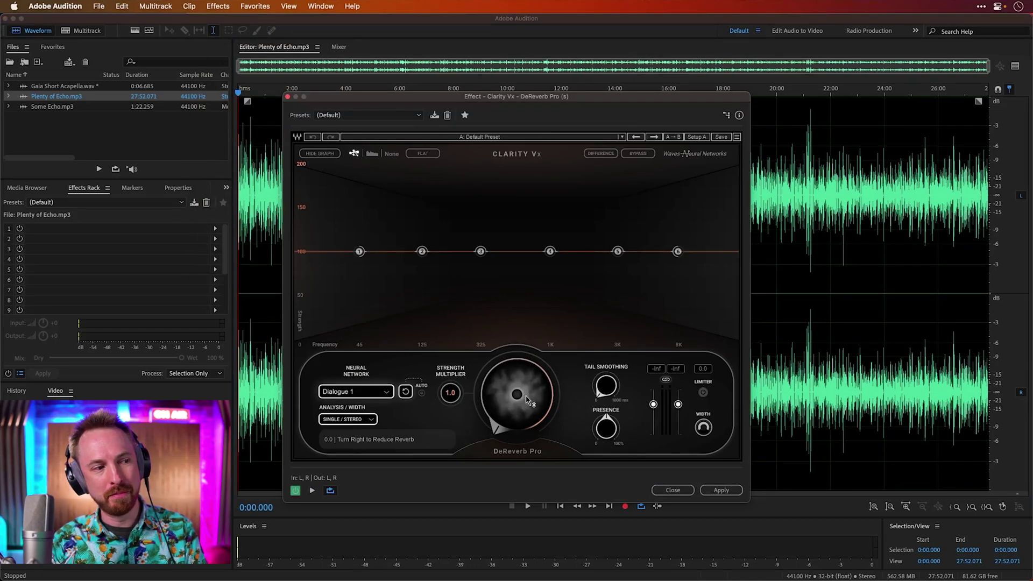
Preview DeReverb Pro with reverb reduction raised to about 33.3.
key(space)
drag(530, 402, 529, 376)
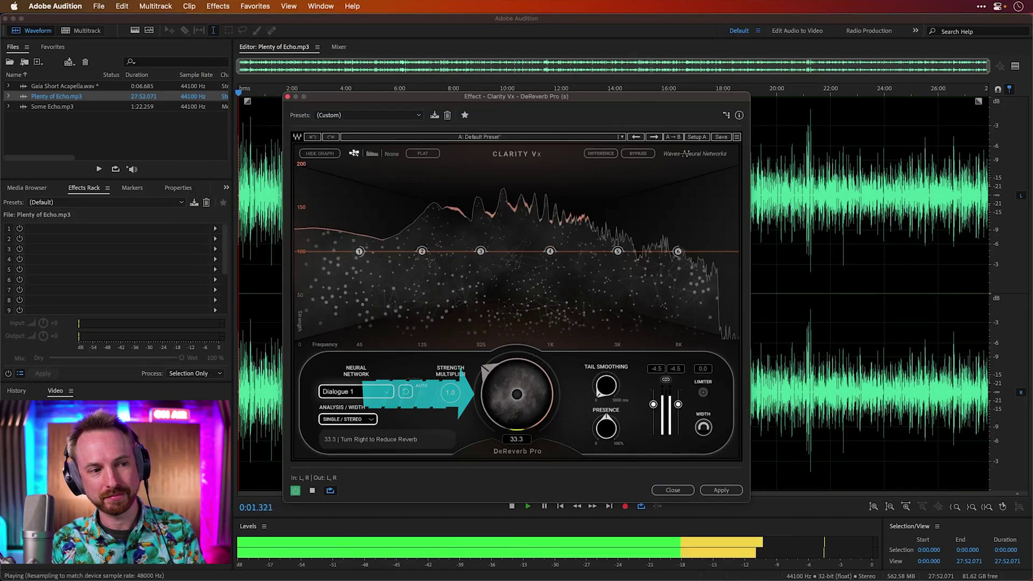
key(space)
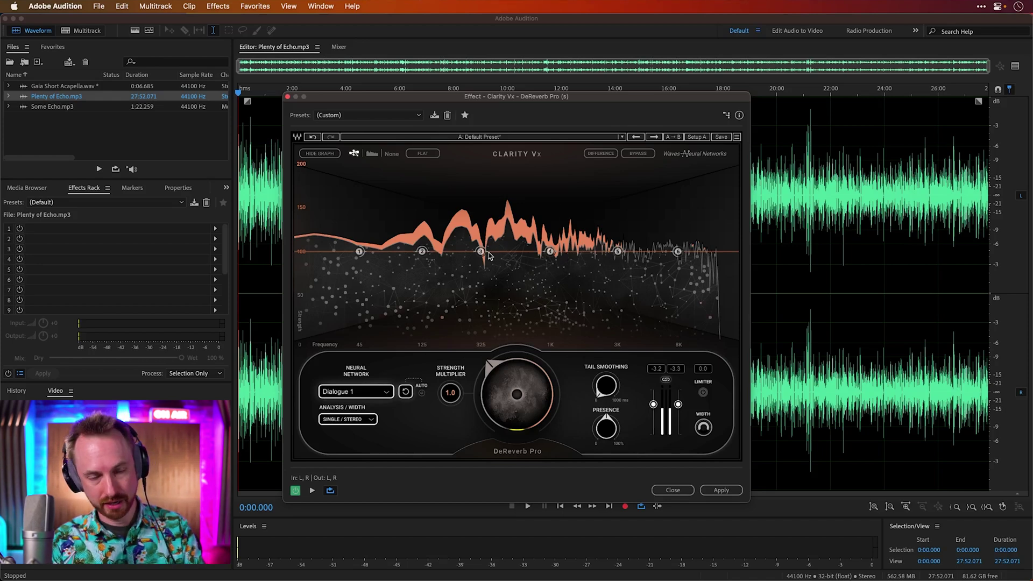
While previewing, move node 3 to 328 Hz at 74% and node 5 to about 1874 Hz at 109%.
key(space)
drag(481, 252, 497, 184)
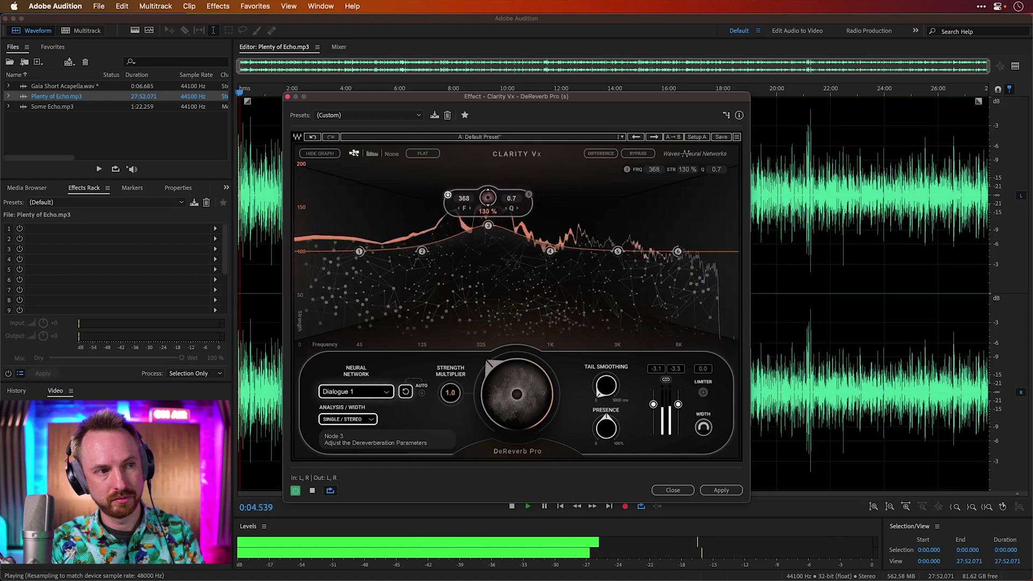
drag(469, 279, 480, 274)
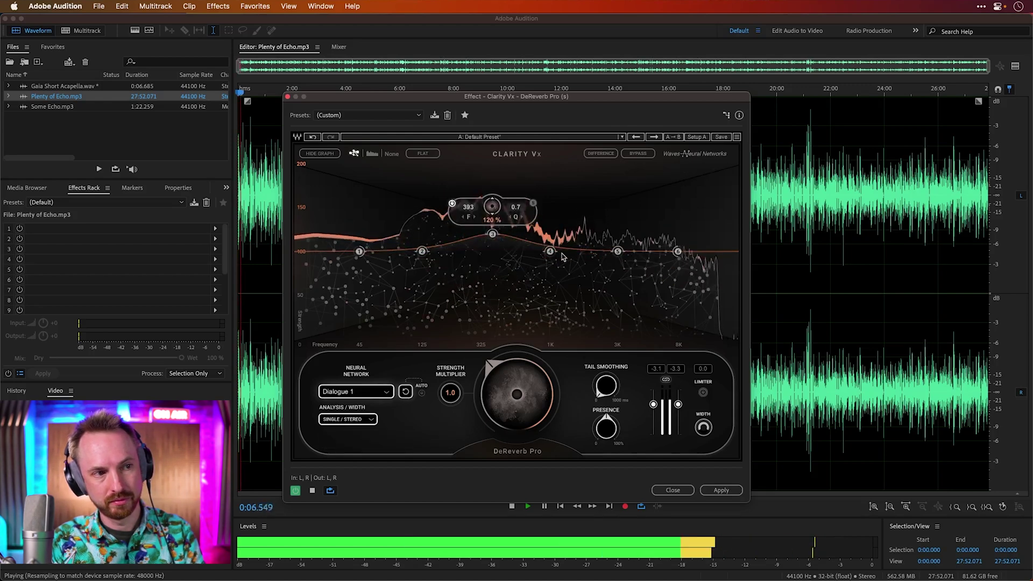
drag(618, 251, 588, 243)
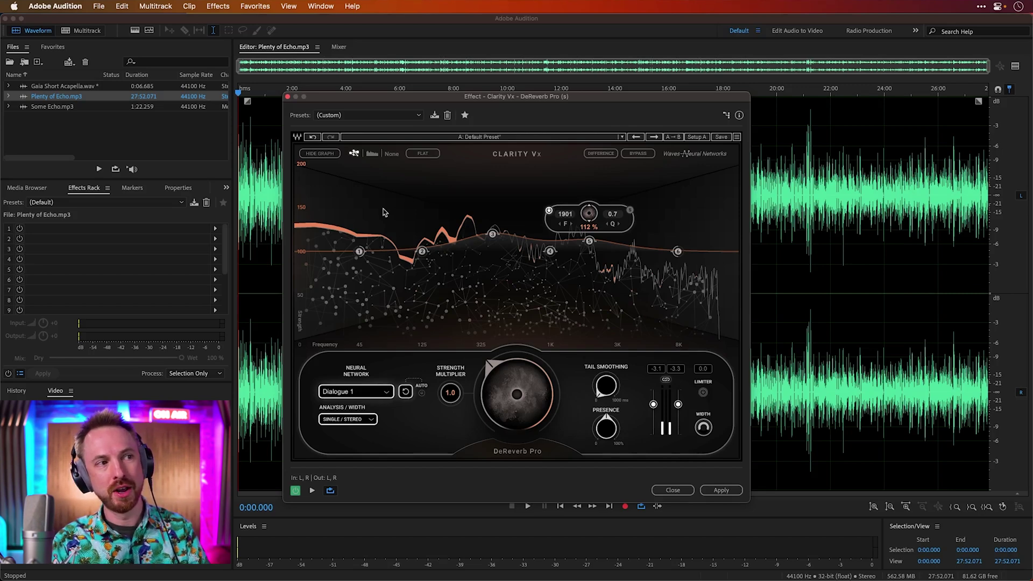
Close DeReverb Pro, then open Gaia Short Acapella.wav and play it from the start.
click(288, 98)
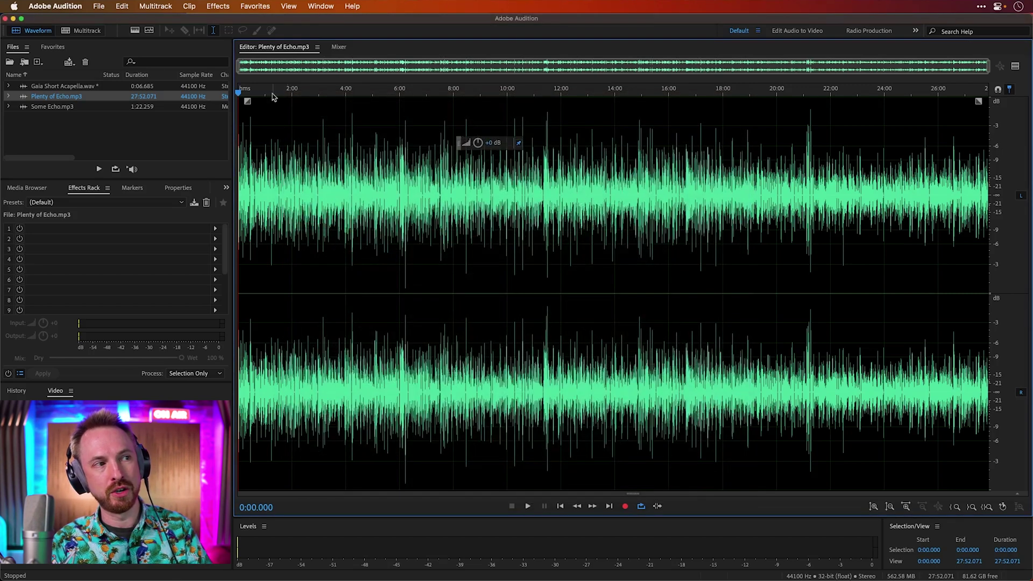
double_click(70, 86)
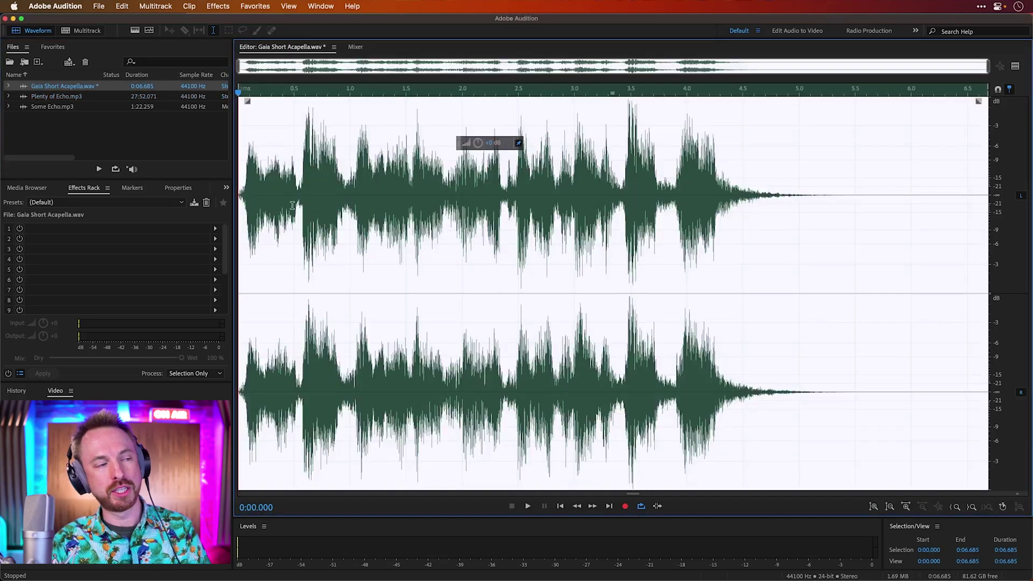
click(246, 197)
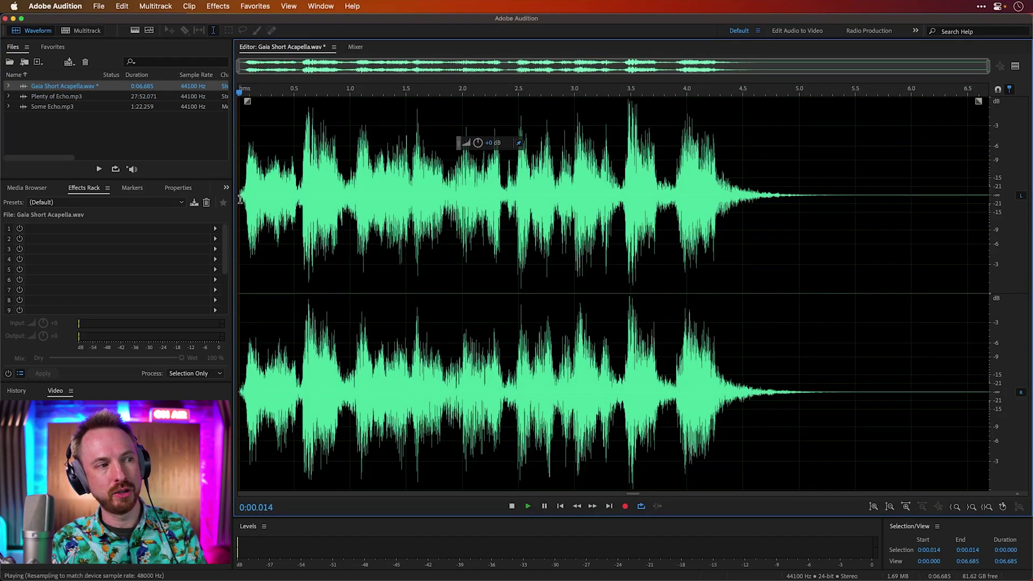
key(space)
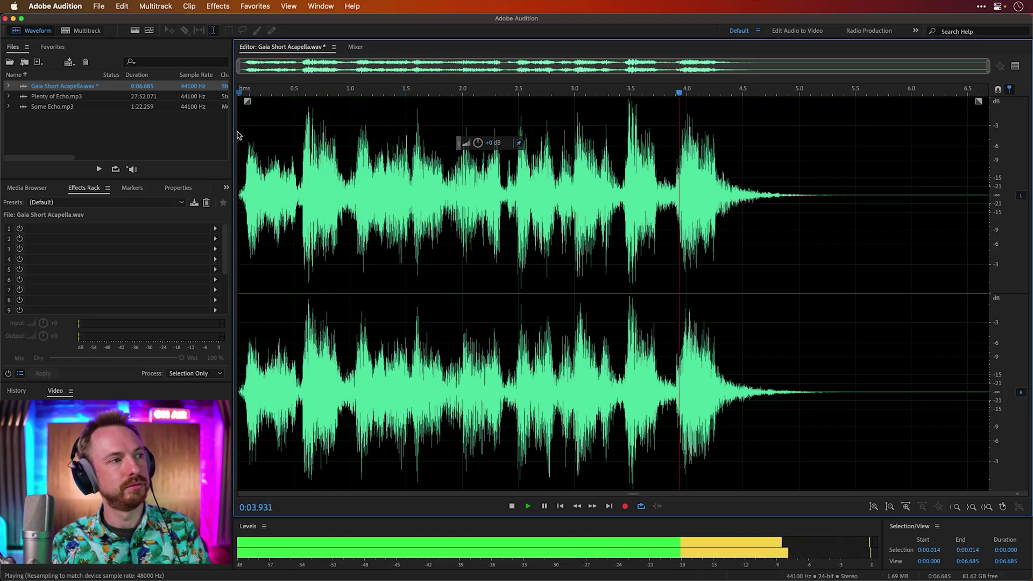
key(space)
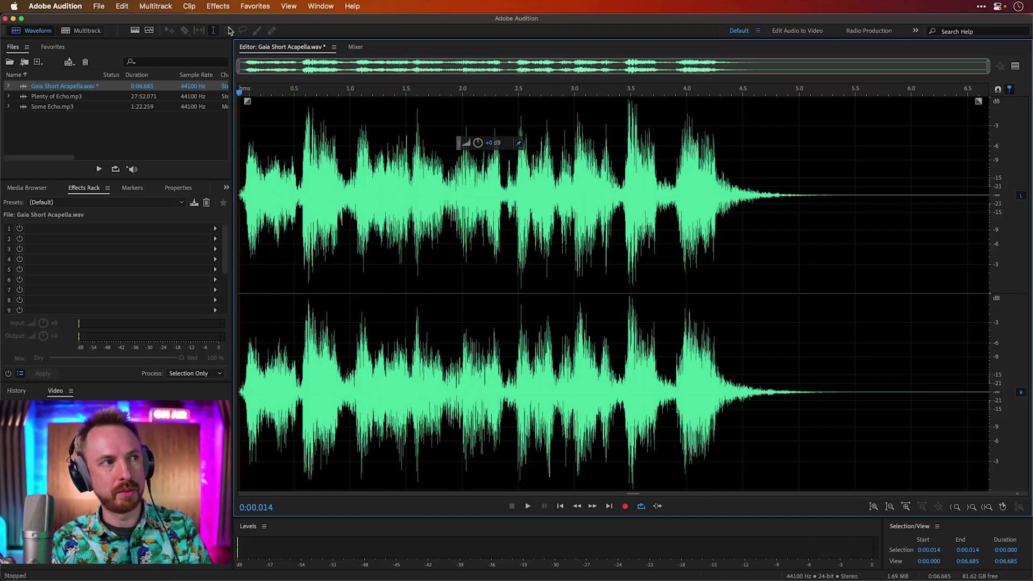
click(217, 7)
Load Clarity Vx DeReverb on the acapella with the (Default) preset and Singing 1 network.
mouse_move(344, 297)
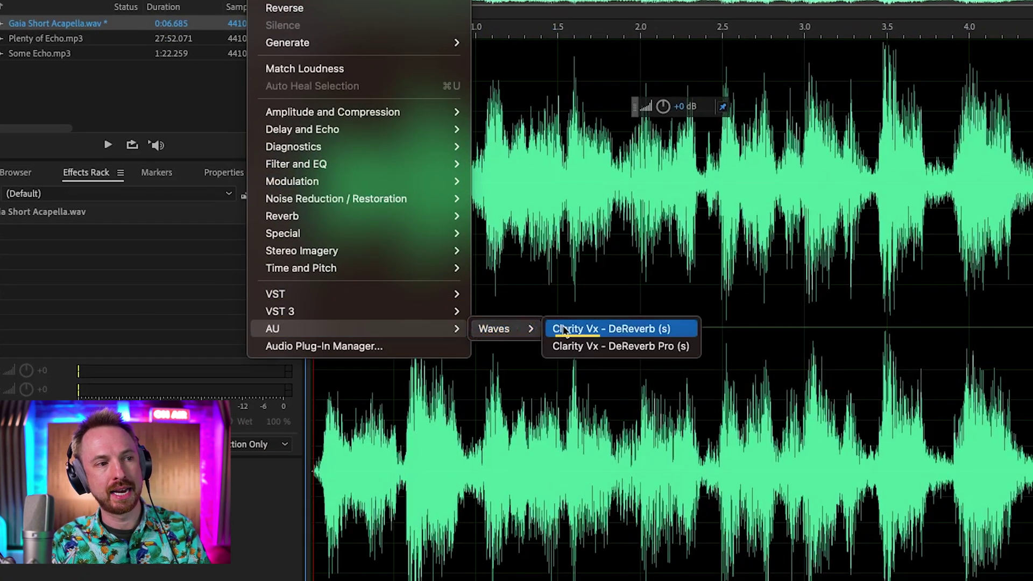
click(564, 330)
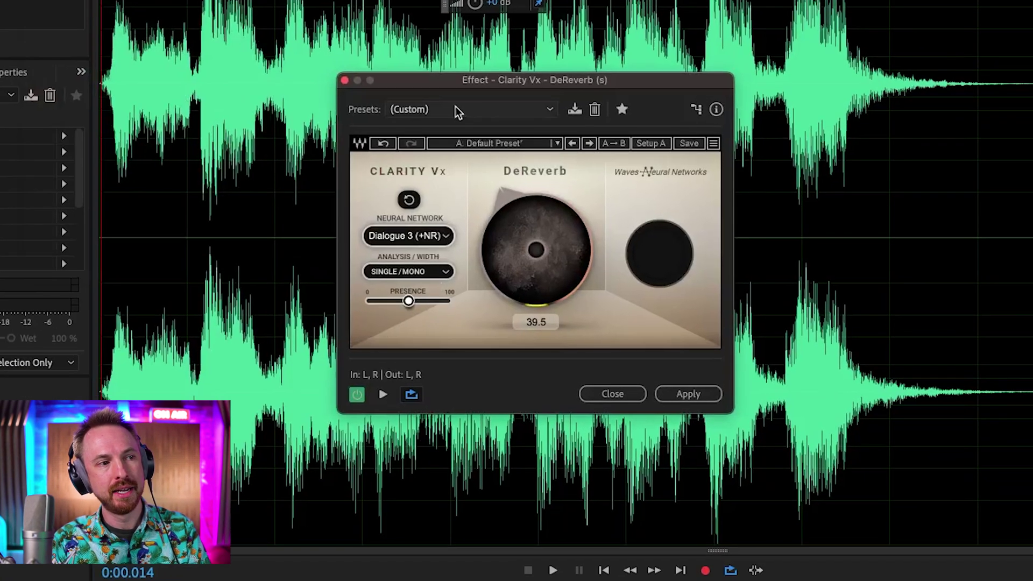
click(644, 205)
click(642, 221)
click(447, 236)
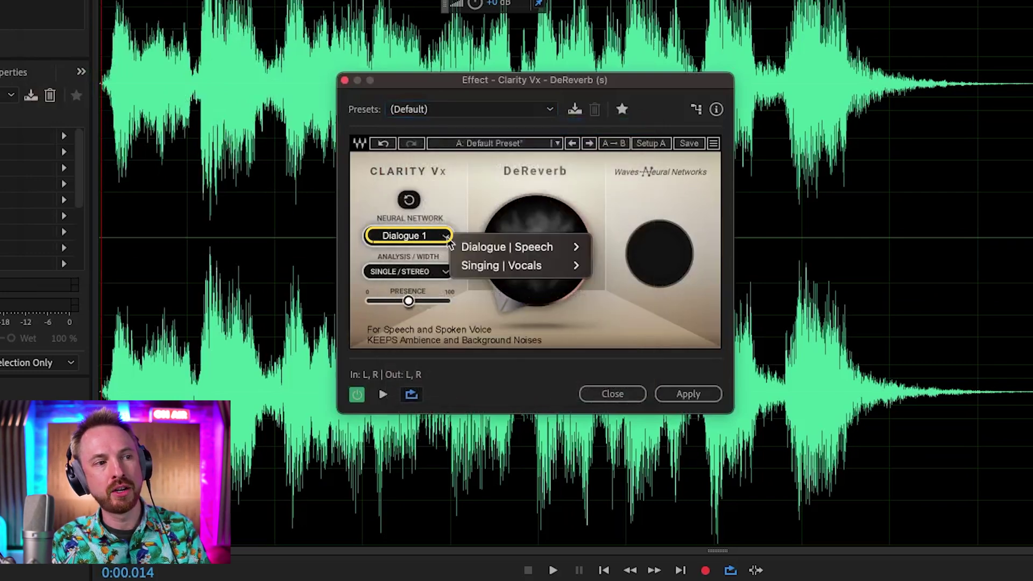
mouse_move(484, 264)
click(619, 266)
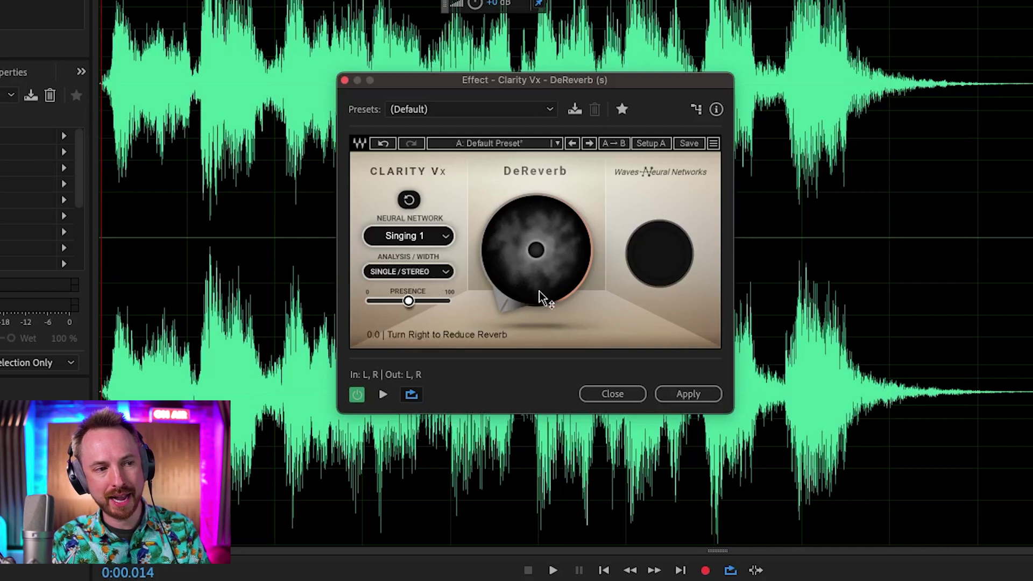
Preview while adjusting reverb reduction from 13.0 to 39.6, settling around 33.5.
mouse_move(575, 225)
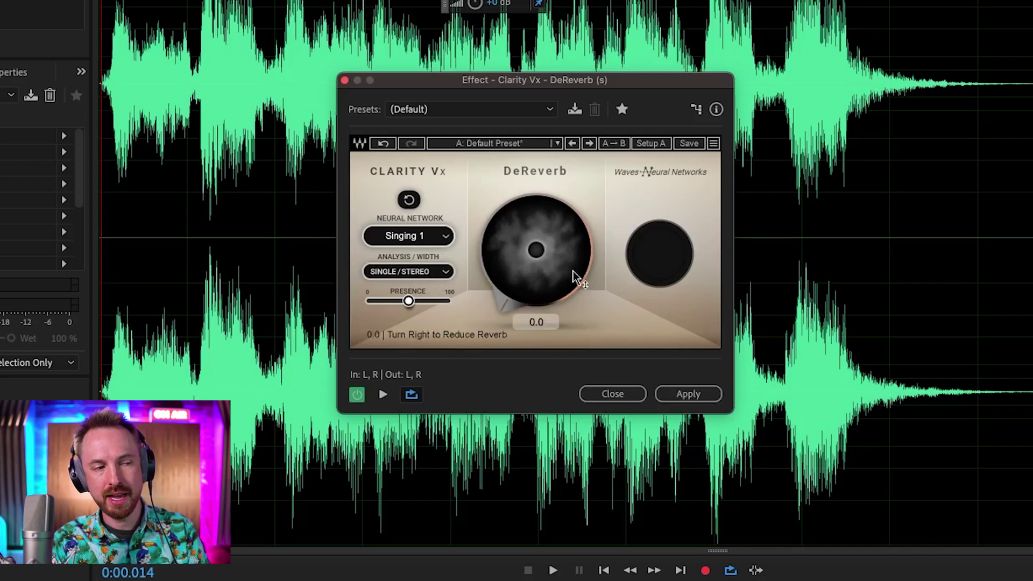
key(space)
drag(557, 282, 556, 251)
key(space)
click(849, 84)
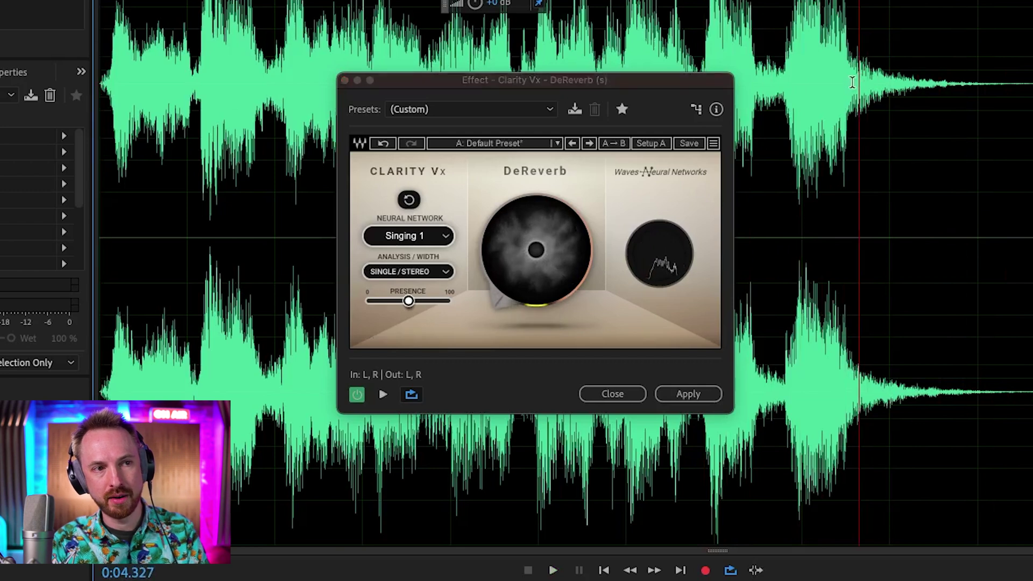
key(space)
drag(560, 276, 560, 200)
key(space)
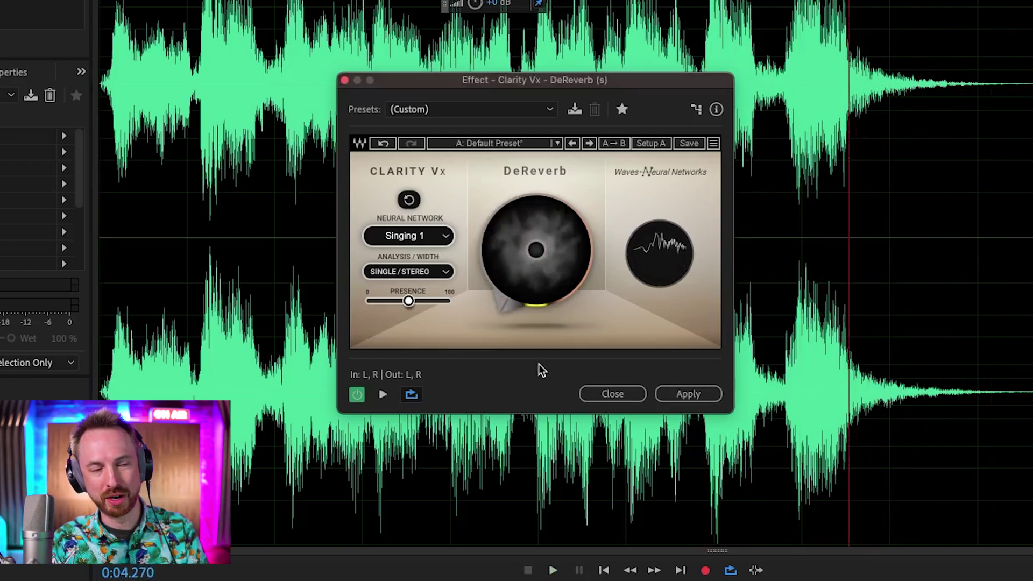
click(772, 69)
key(space)
drag(553, 275, 553, 218)
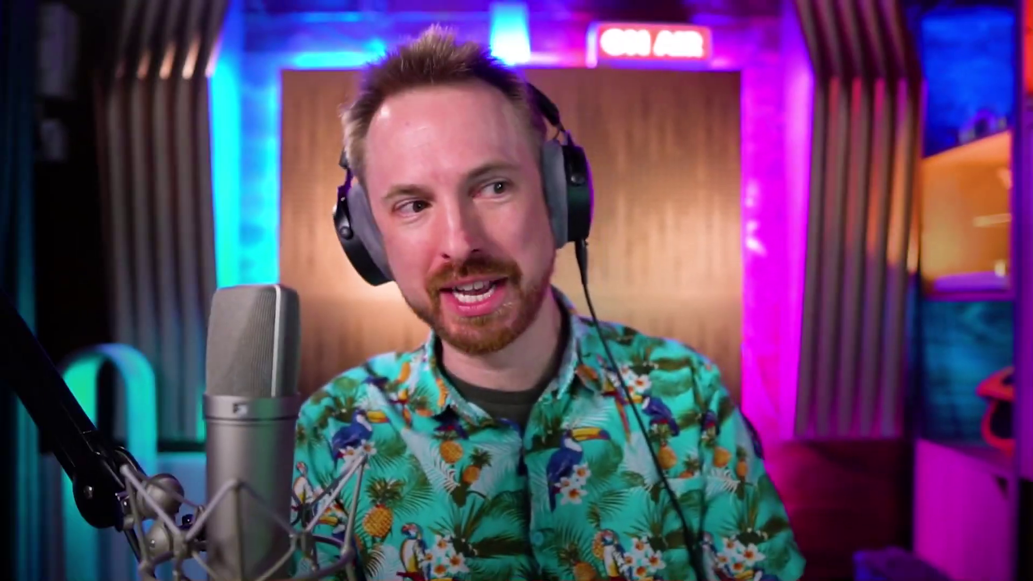